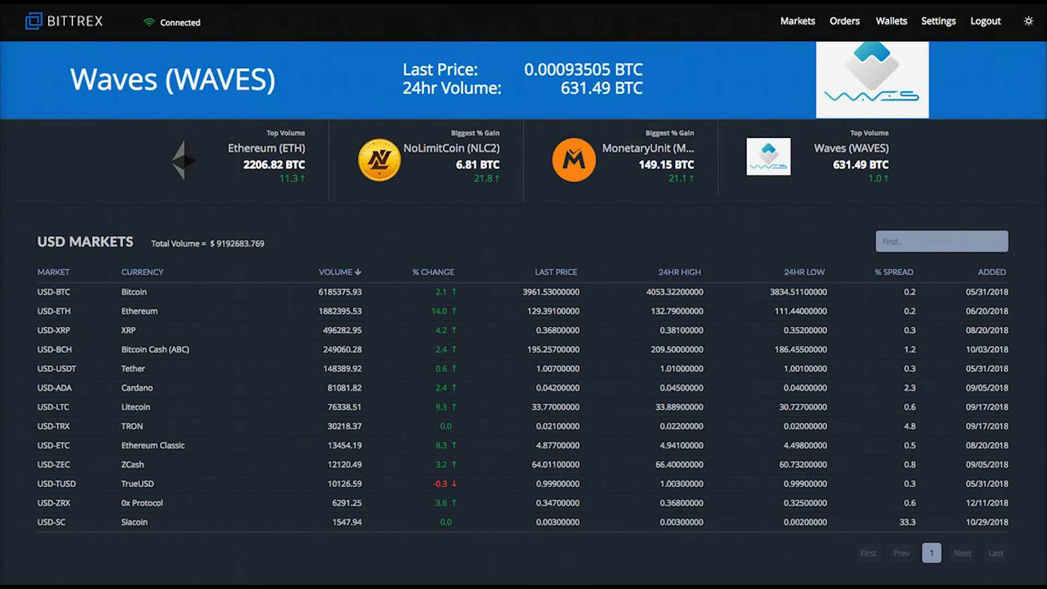
# Try the light theme, return to dark, and scroll down to the Bitcoin Markets table
pyautogui.click(1028, 23)
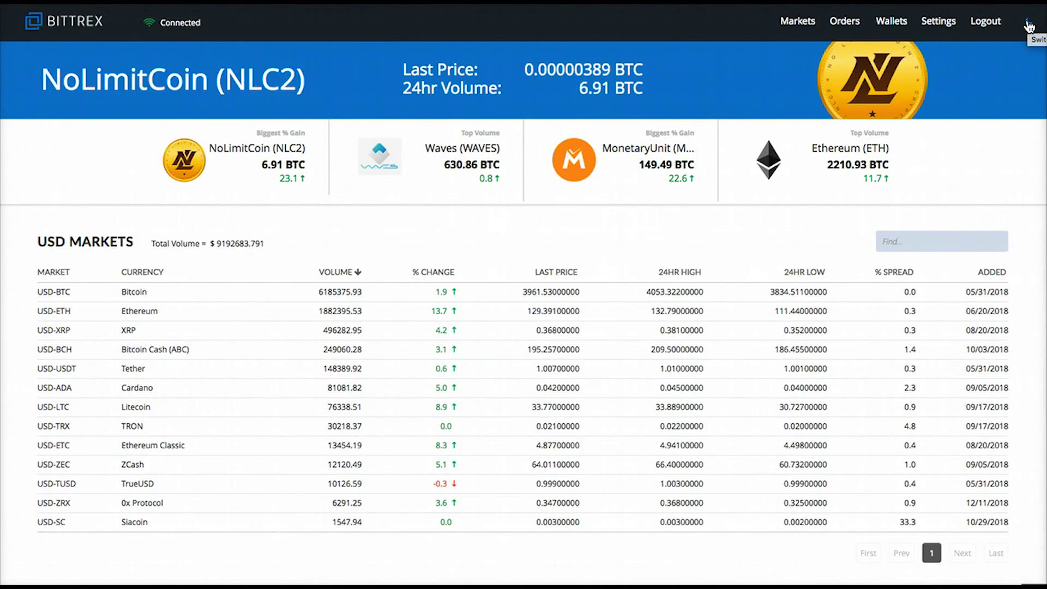
pyautogui.click(1029, 25)
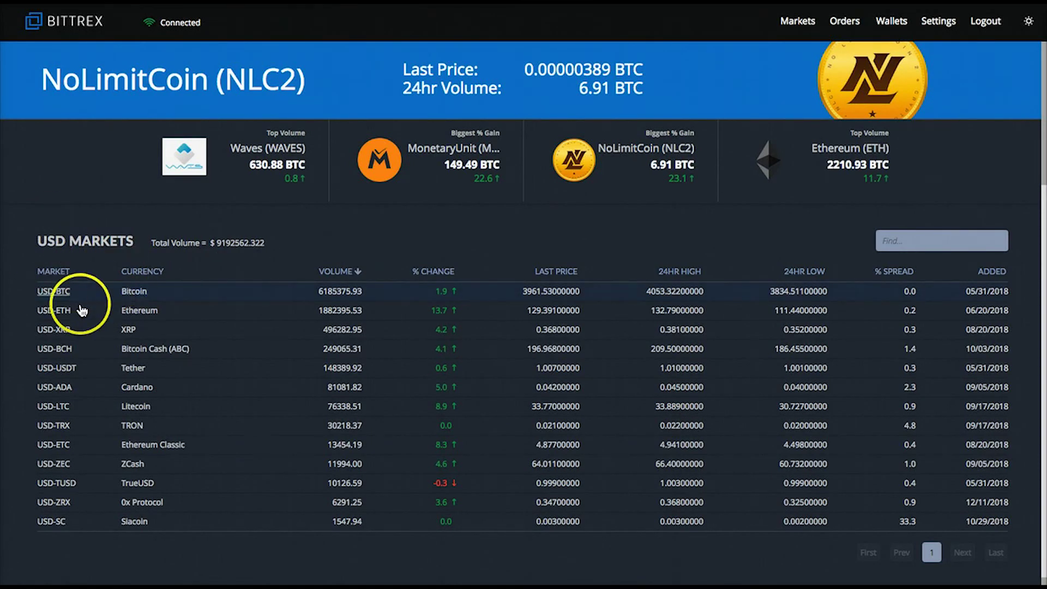
pyautogui.scroll(-5, 140, 386)
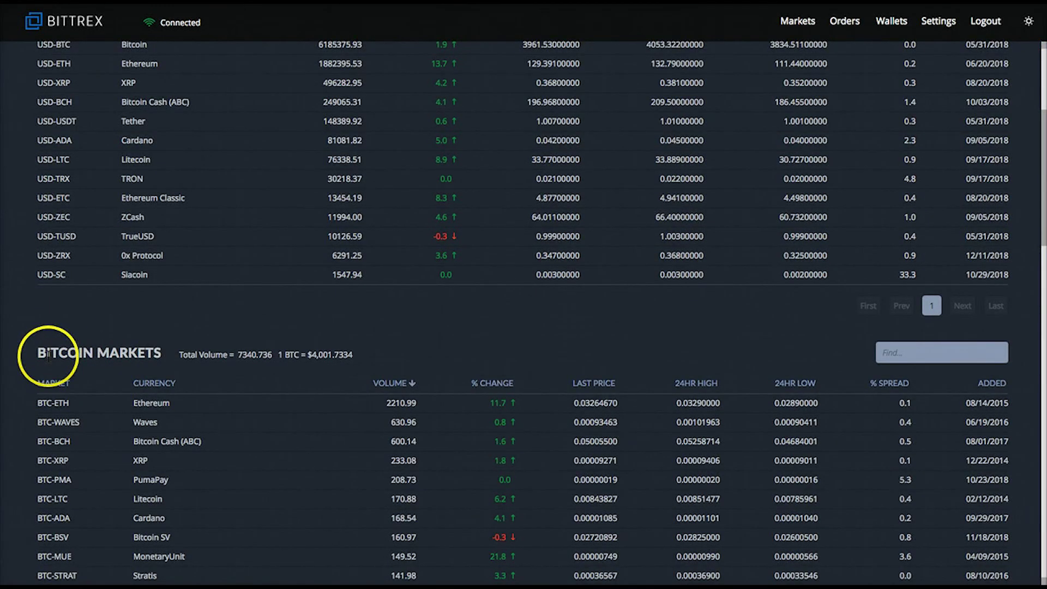
pyautogui.scroll(-1, 117, 346)
pyautogui.scroll(-2, 120, 344)
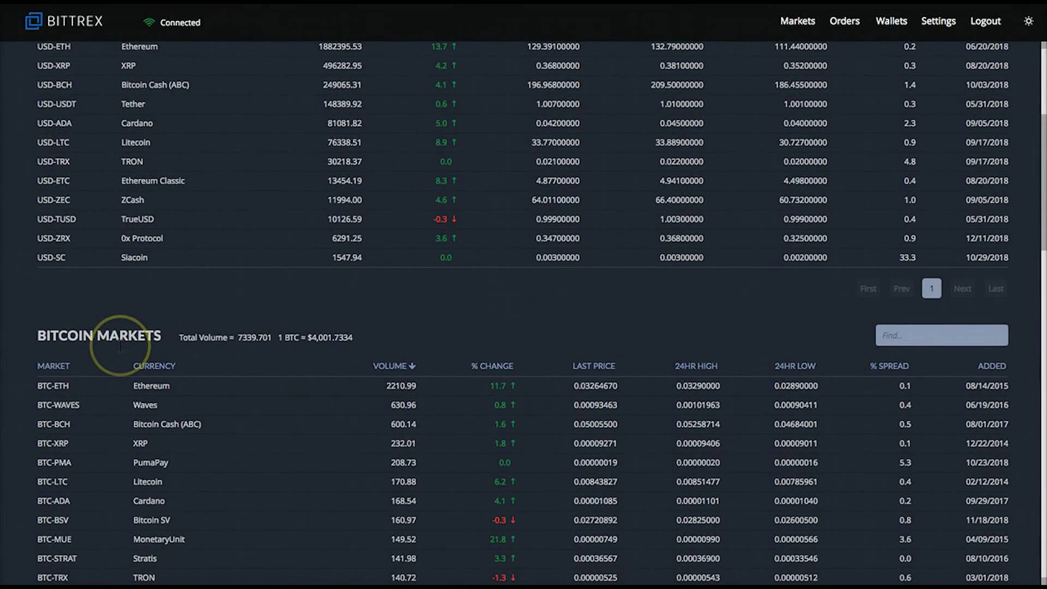
pyautogui.scroll(-5, 120, 346)
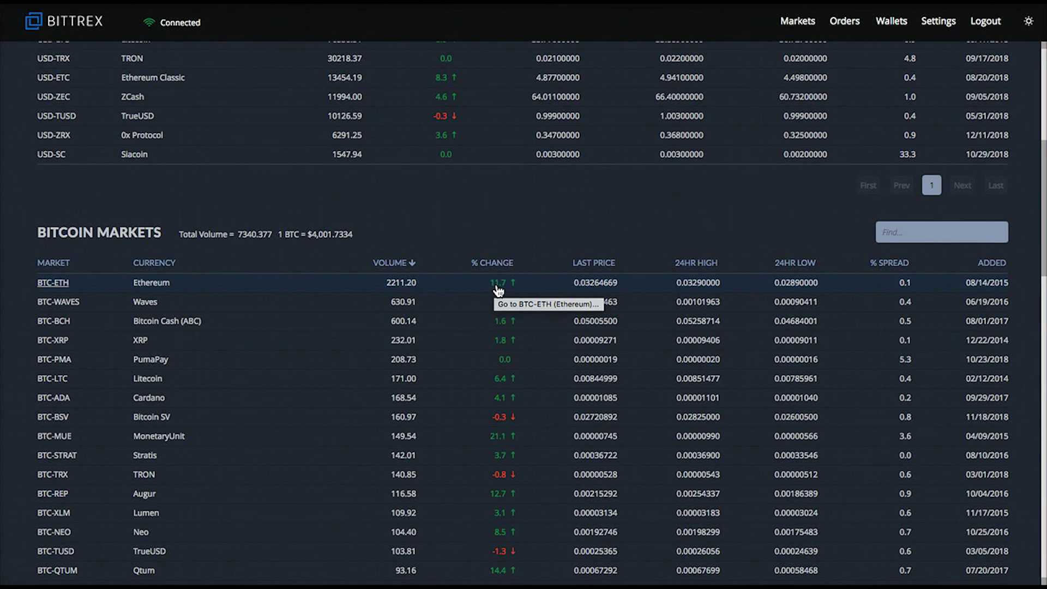
pyautogui.click(584, 264)
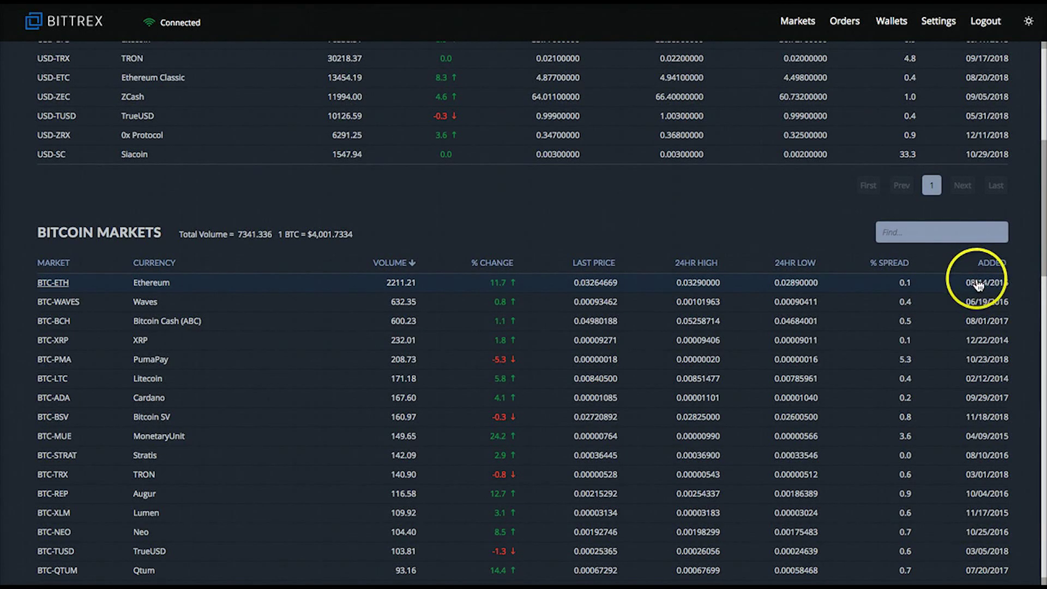
pyautogui.scroll(-5, 140, 365)
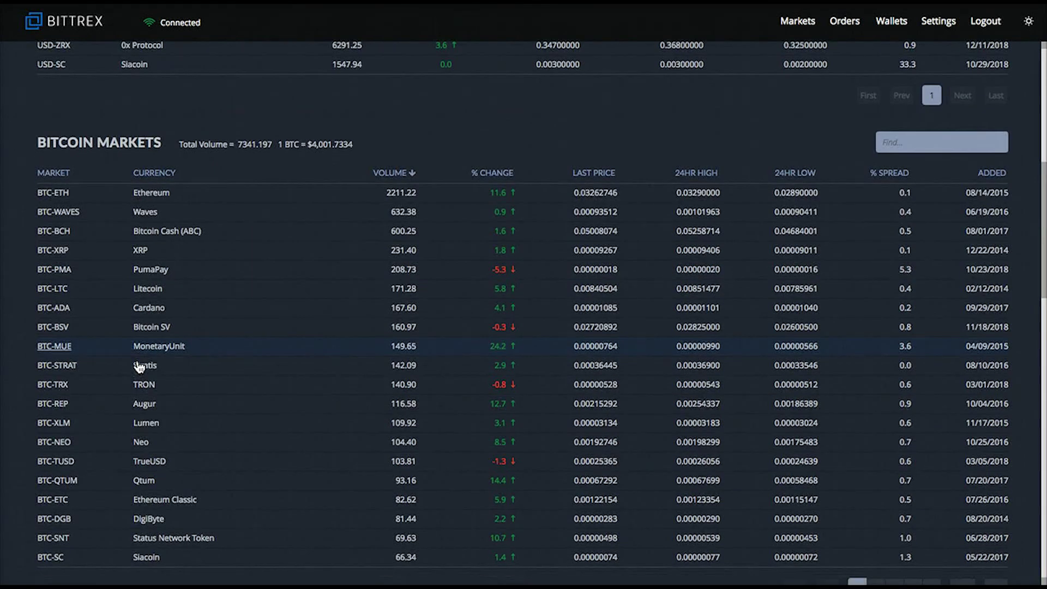
pyautogui.scroll(-12, 140, 366)
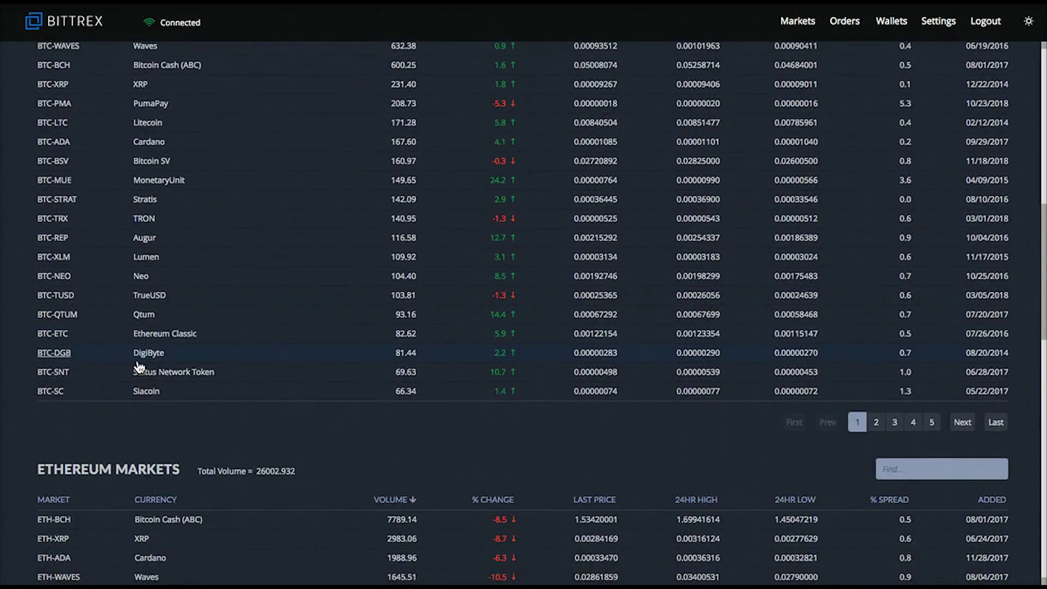
pyautogui.scroll(-3, 135, 363)
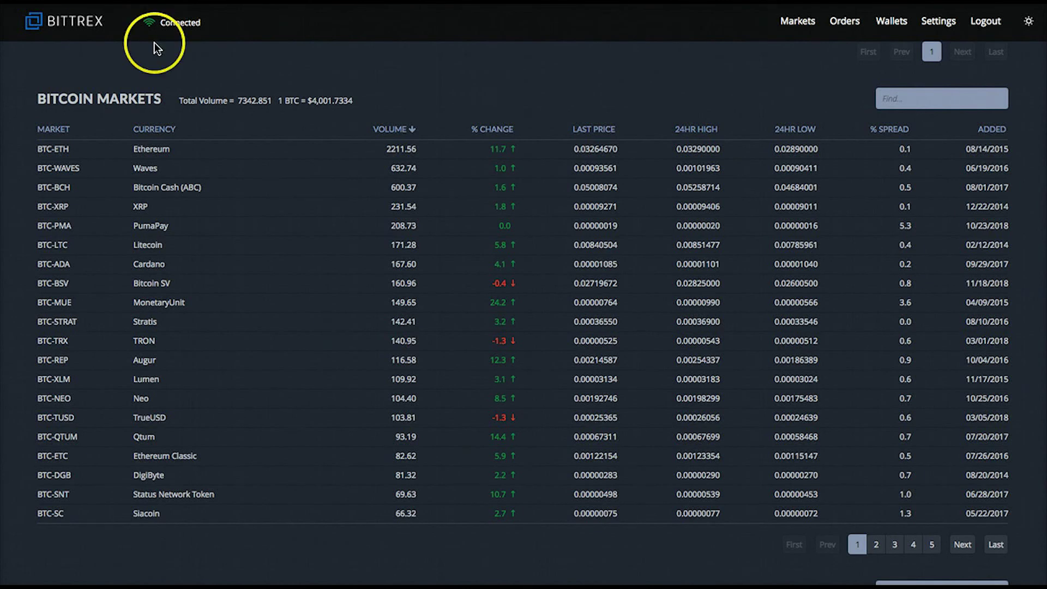
# Filter the Bitcoin Markets table with 'Trx' so only BTC-TRX (TRON) remains
pyautogui.click(901, 97)
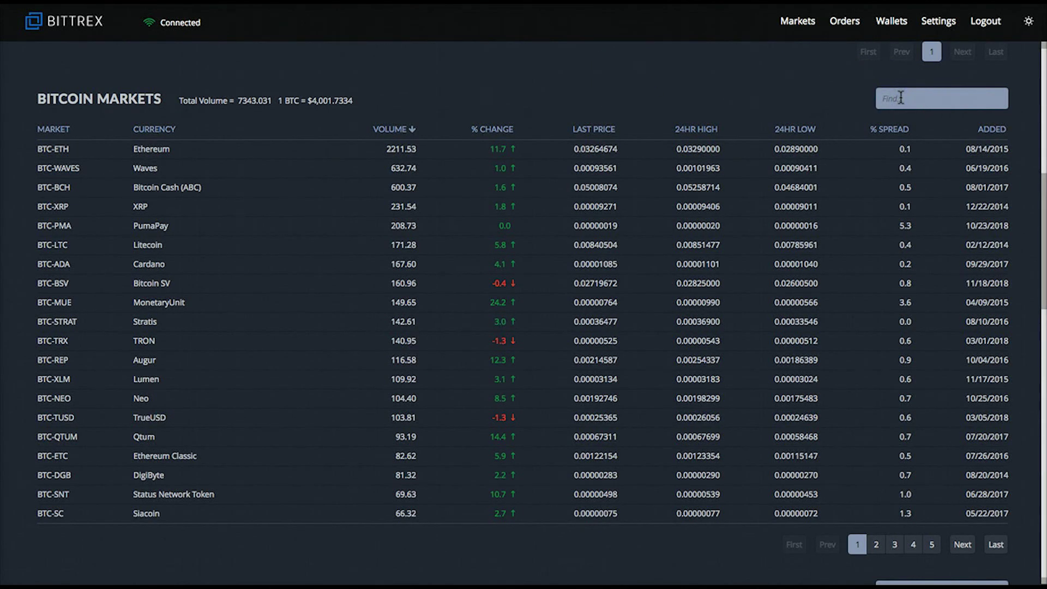
pyautogui.write('Trx')
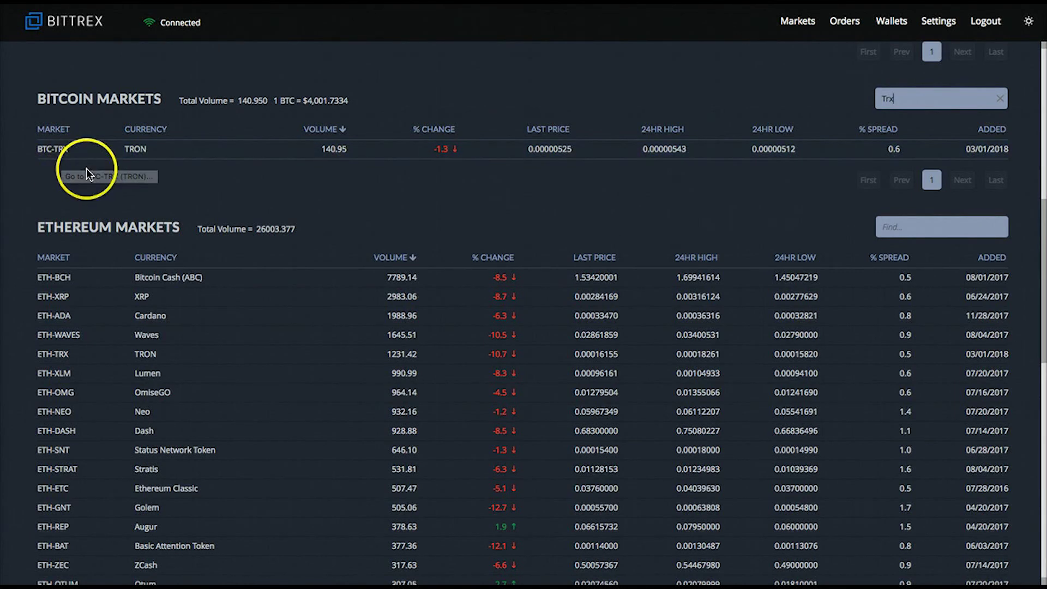
# Open the BTC-TRX market page, zoom the chart out to 12/19–12/23, and view the interval options
pyautogui.click(55, 151)
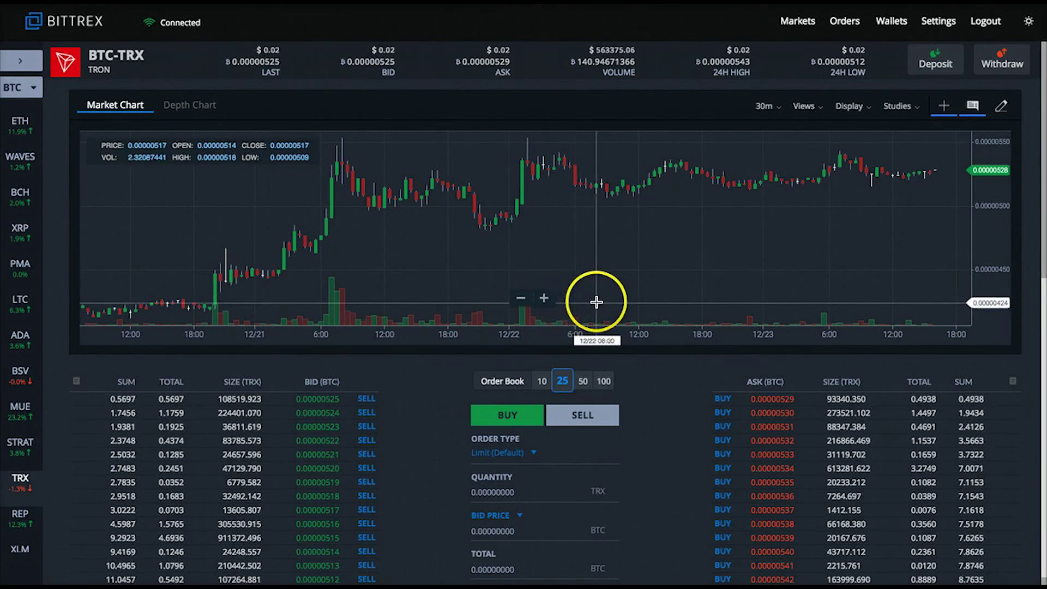
pyautogui.scroll(-2, 599, 300)
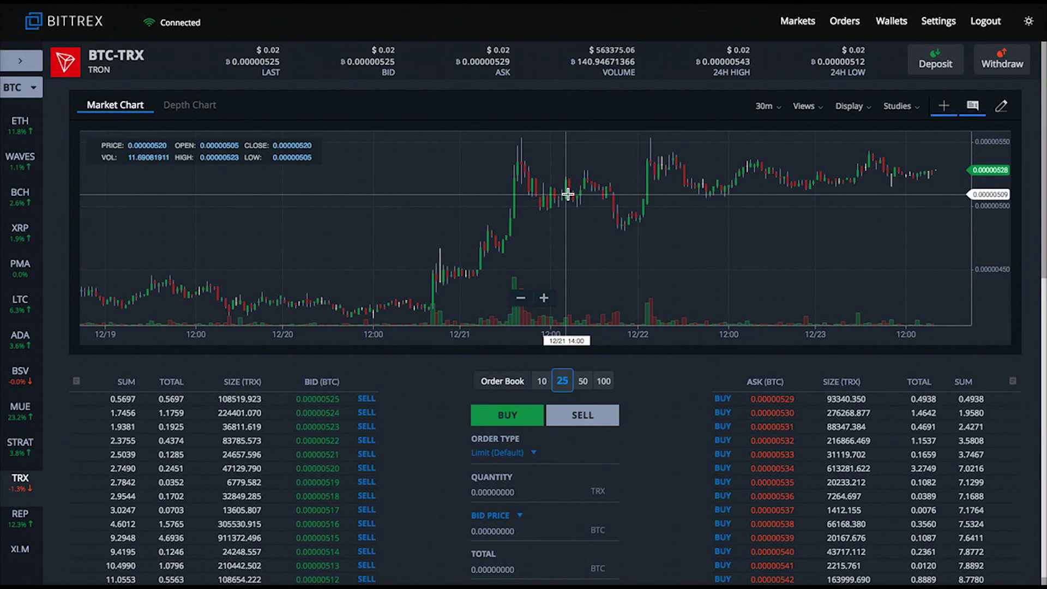
pyautogui.click(572, 196)
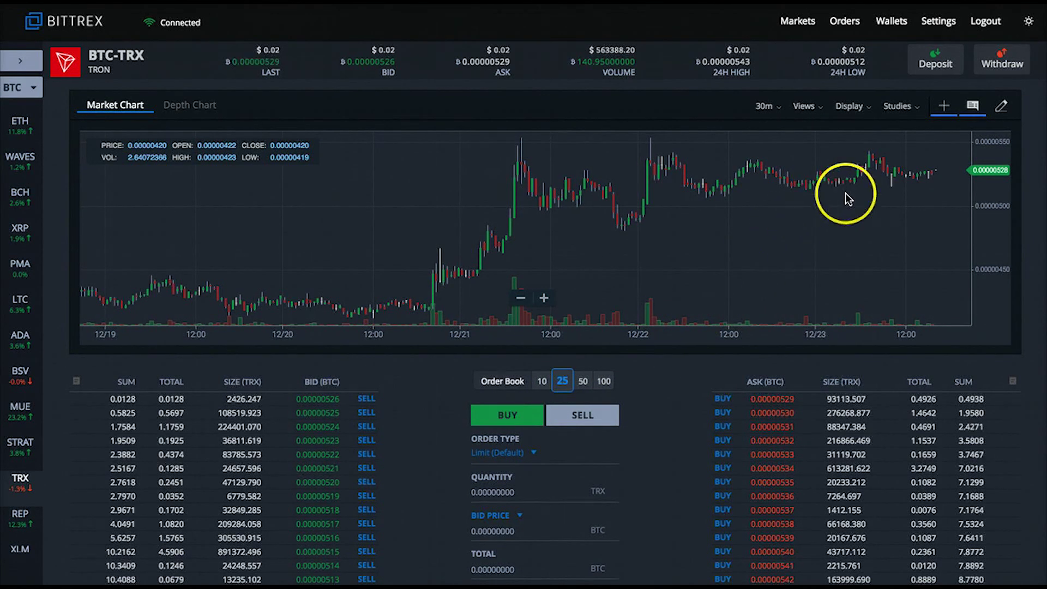
pyautogui.click(773, 108)
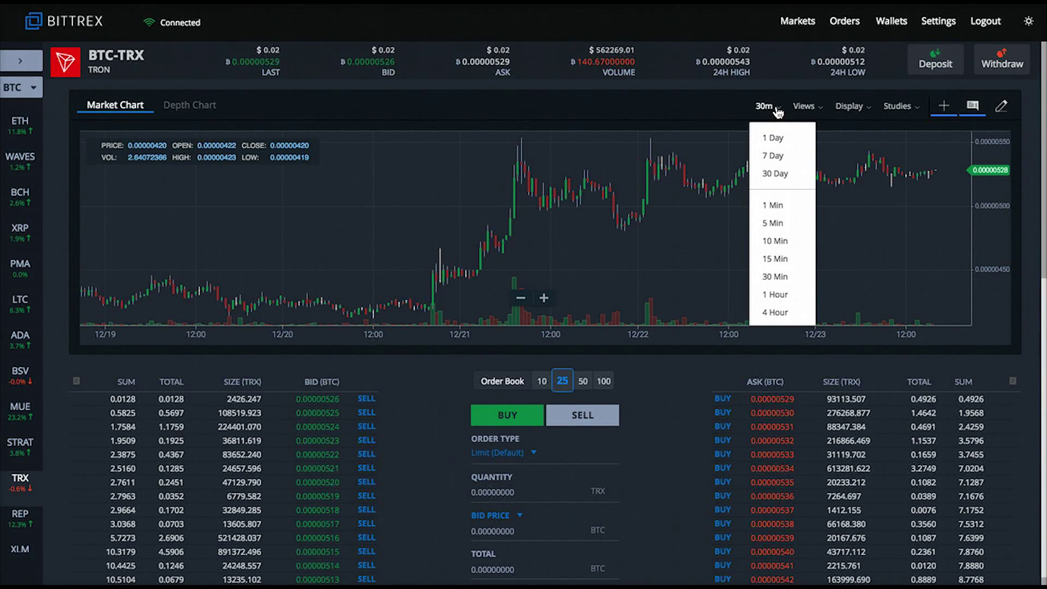
pyautogui.click(852, 106)
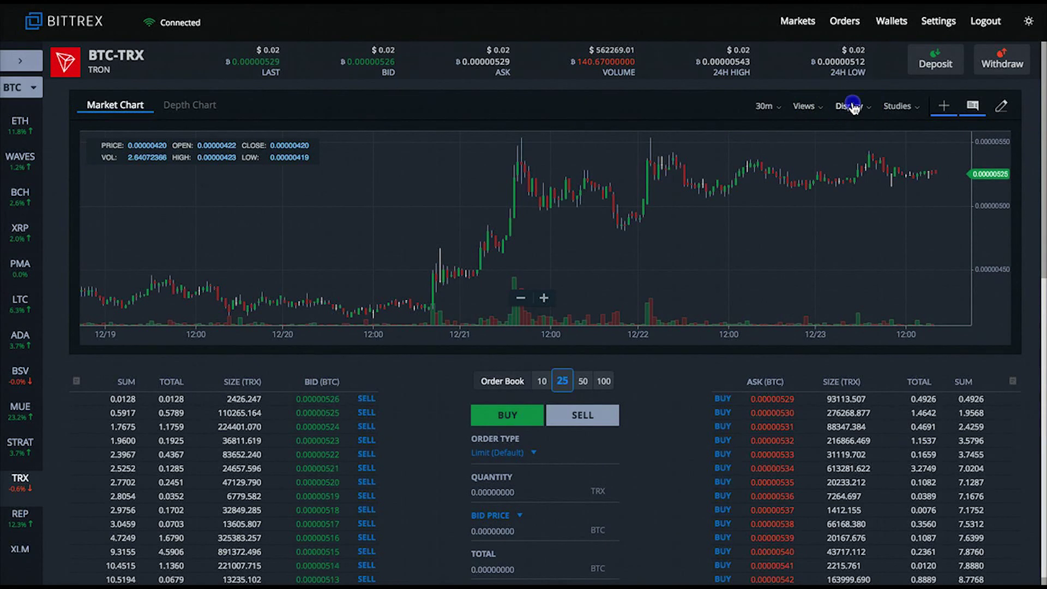
pyautogui.click(853, 108)
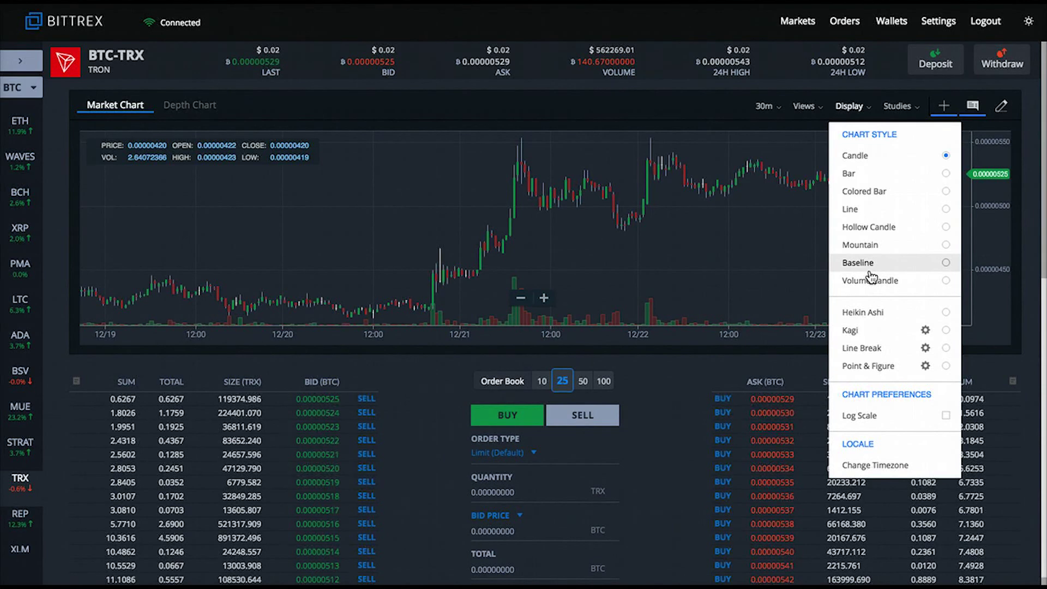
pyautogui.click(923, 155)
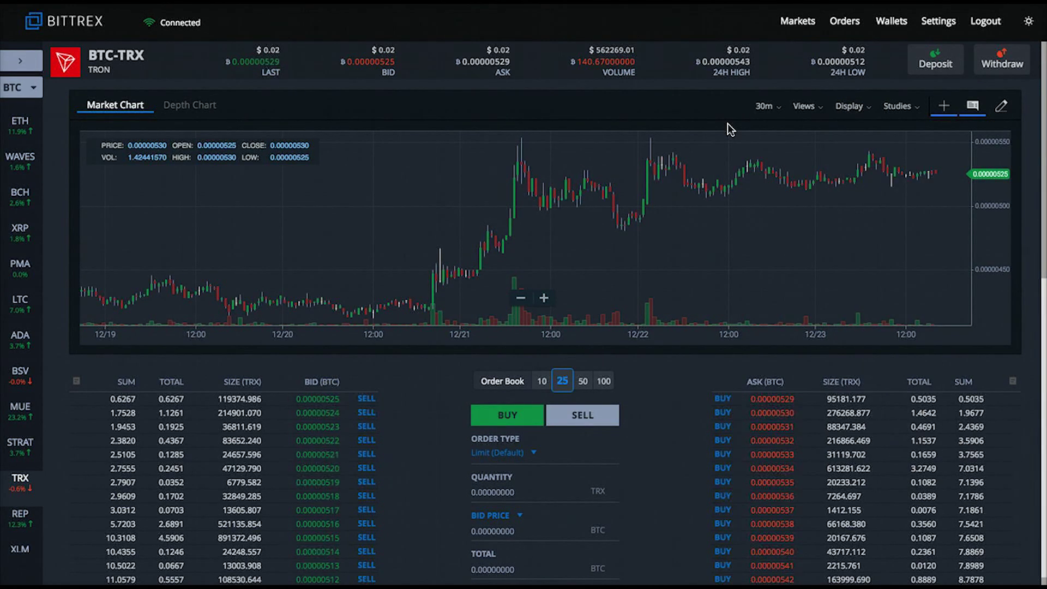
# Add the RSI (14) indicator from the Studies list to the BTC-TRX chart
pyautogui.click(899, 107)
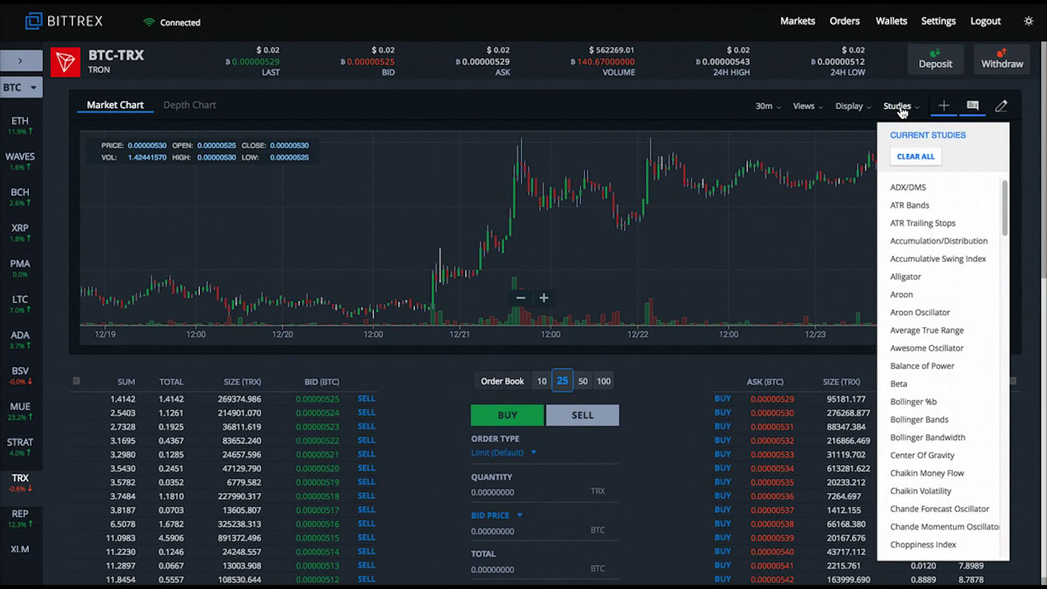
pyautogui.scroll(-10, 920, 425)
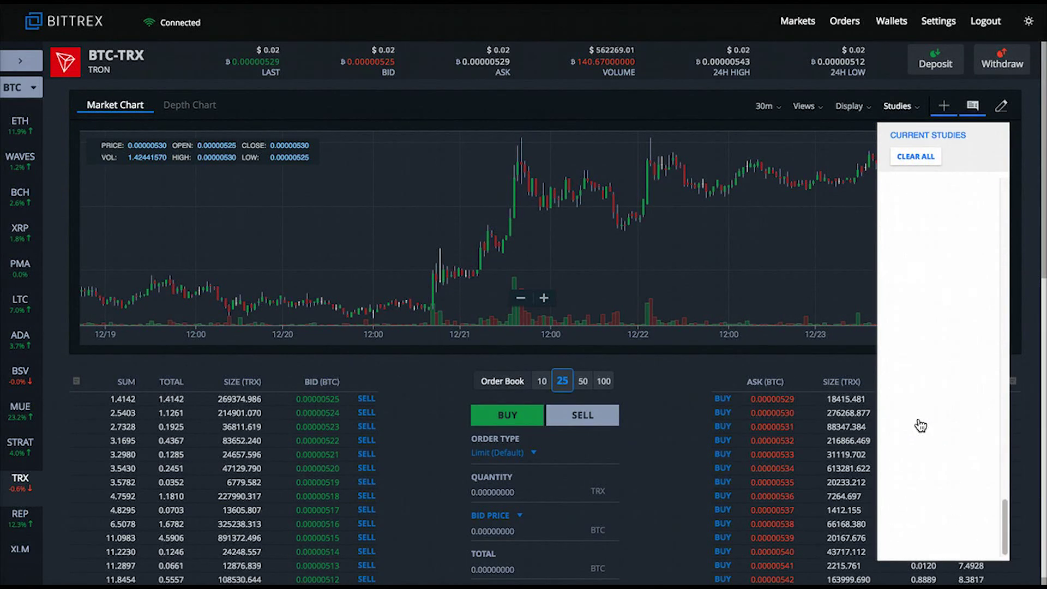
pyautogui.scroll(6, 918, 424)
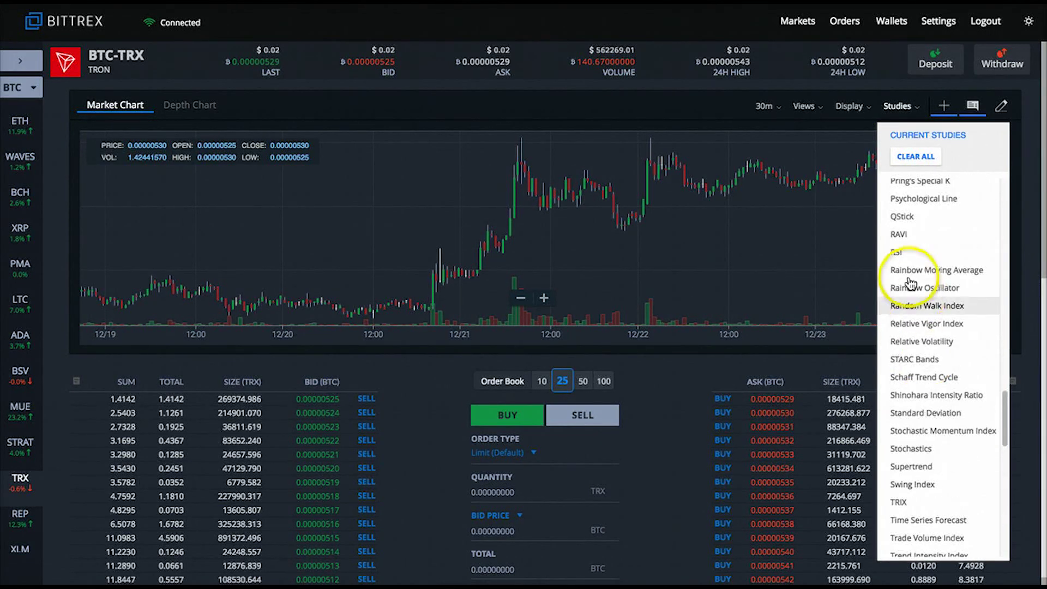
pyautogui.scroll(5, 910, 349)
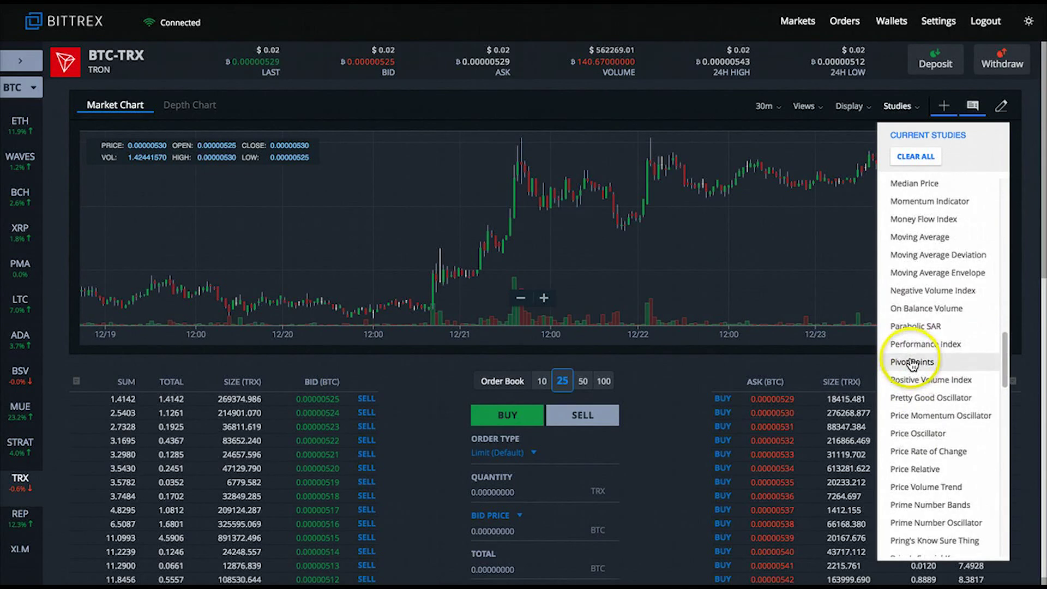
pyautogui.scroll(3, 908, 229)
pyautogui.scroll(-2, 929, 329)
pyautogui.scroll(-3, 928, 331)
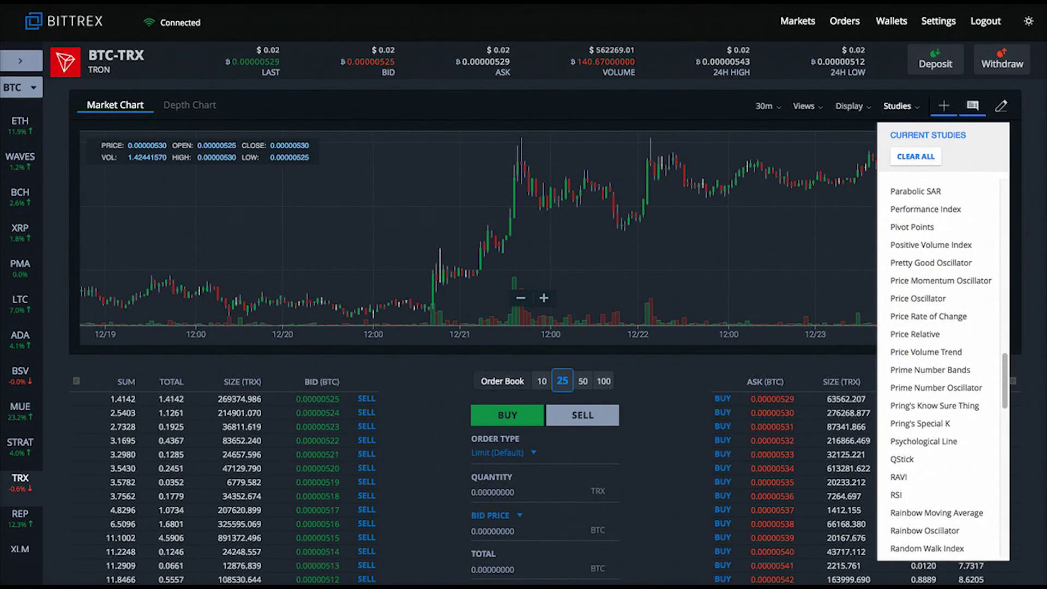
pyautogui.click(897, 497)
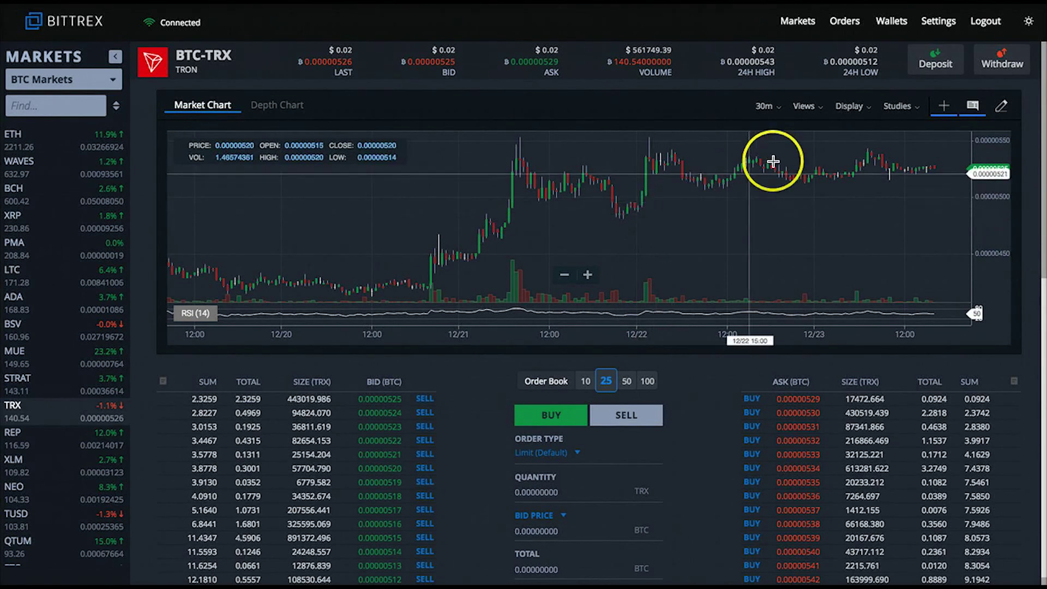
pyautogui.click(816, 110)
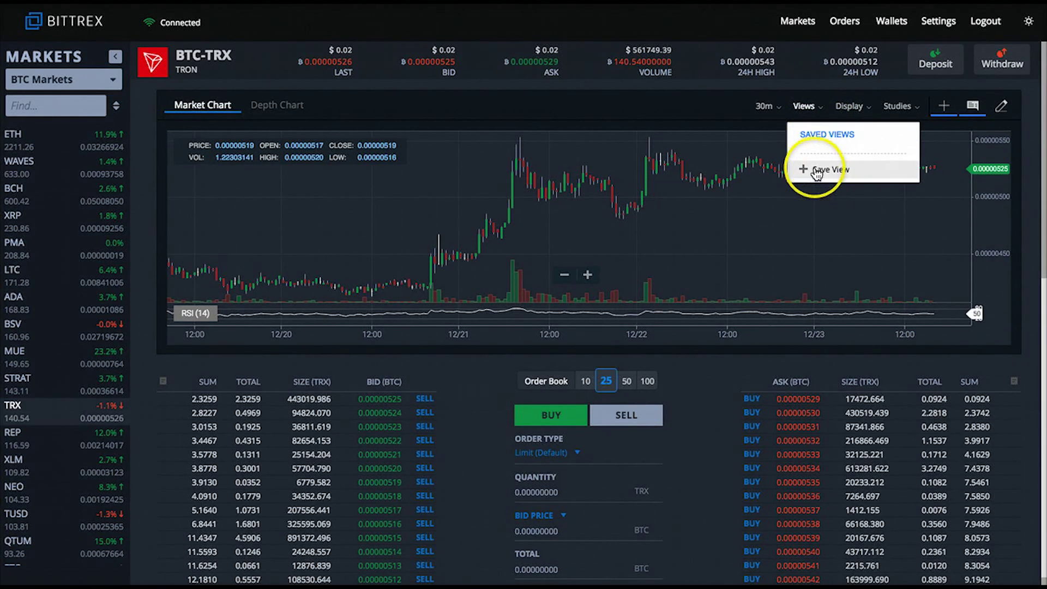
pyautogui.click(868, 68)
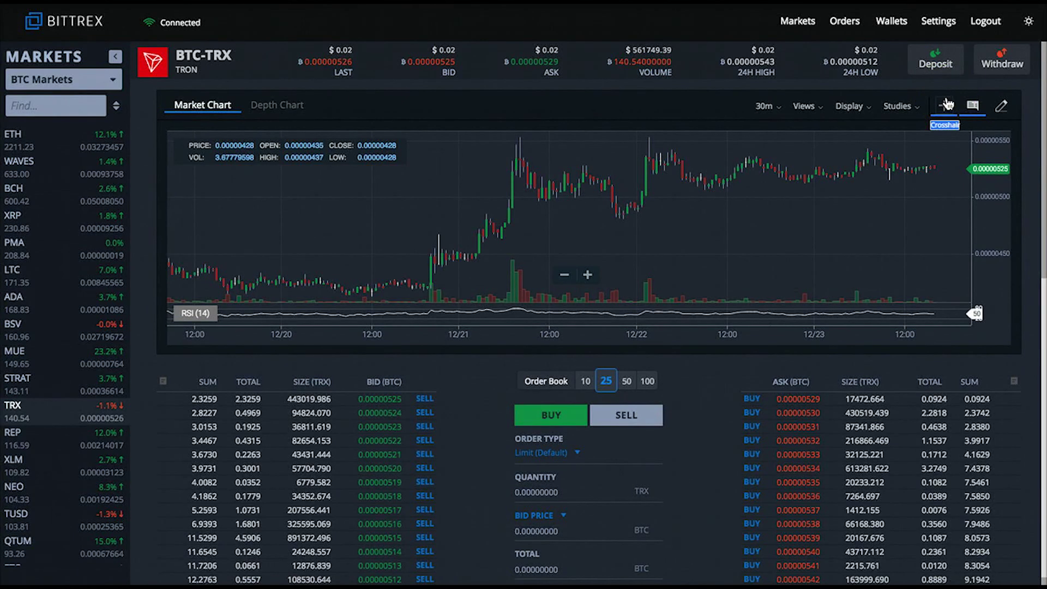
# Toggle the chart crosshair and price info readout off and on, then enable drawing mode
pyautogui.click(942, 105)
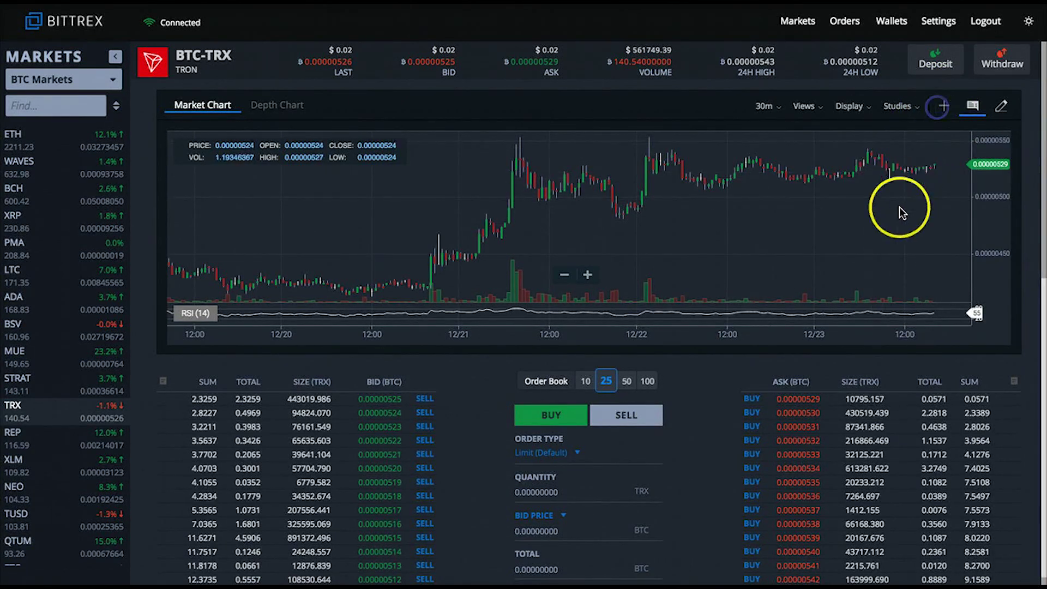
pyautogui.click(943, 106)
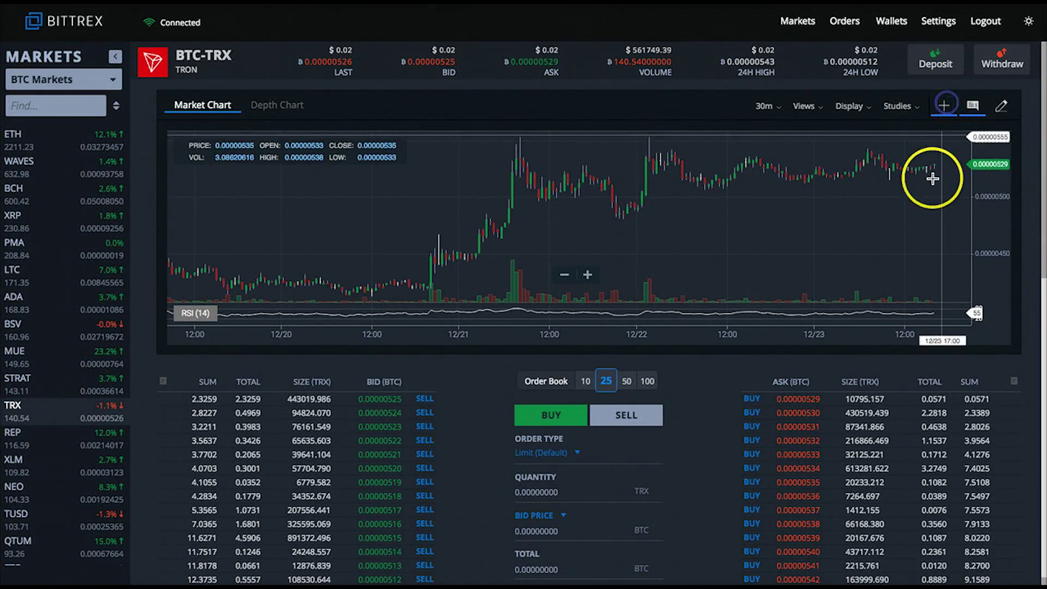
pyautogui.click(973, 108)
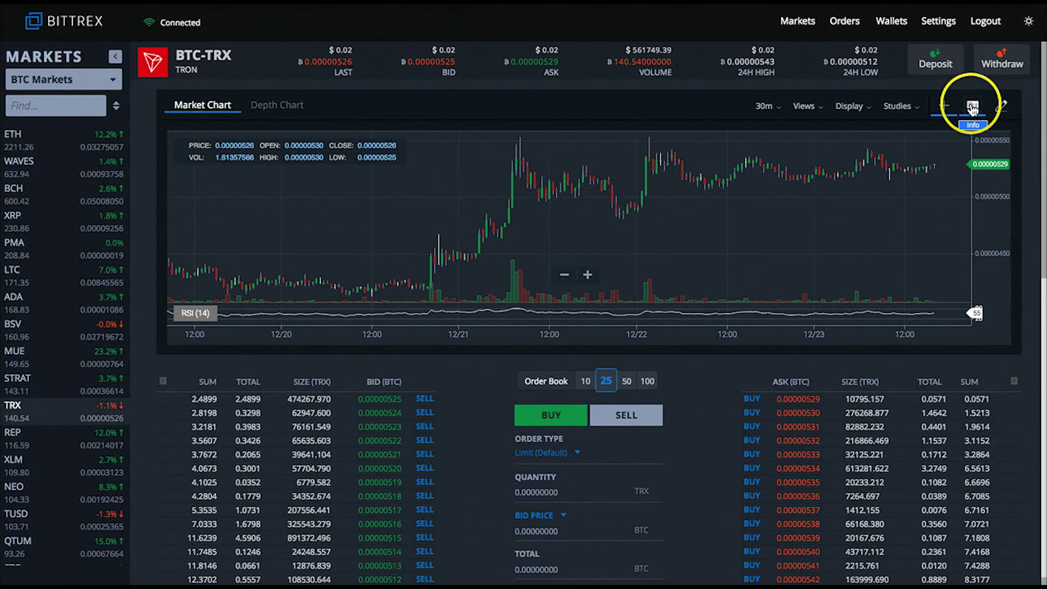
pyautogui.click(974, 108)
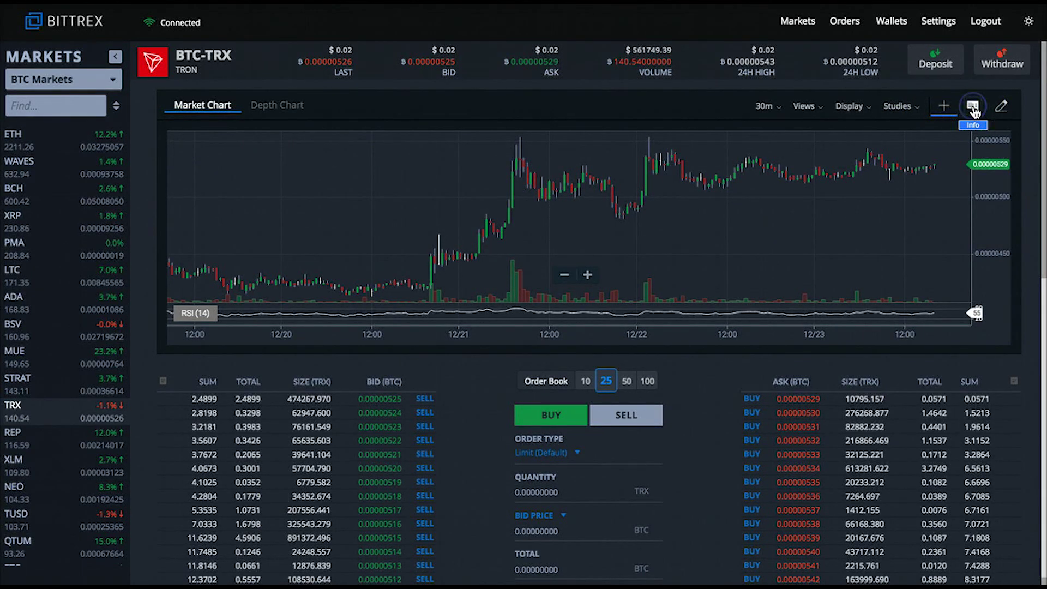
pyautogui.click(974, 108)
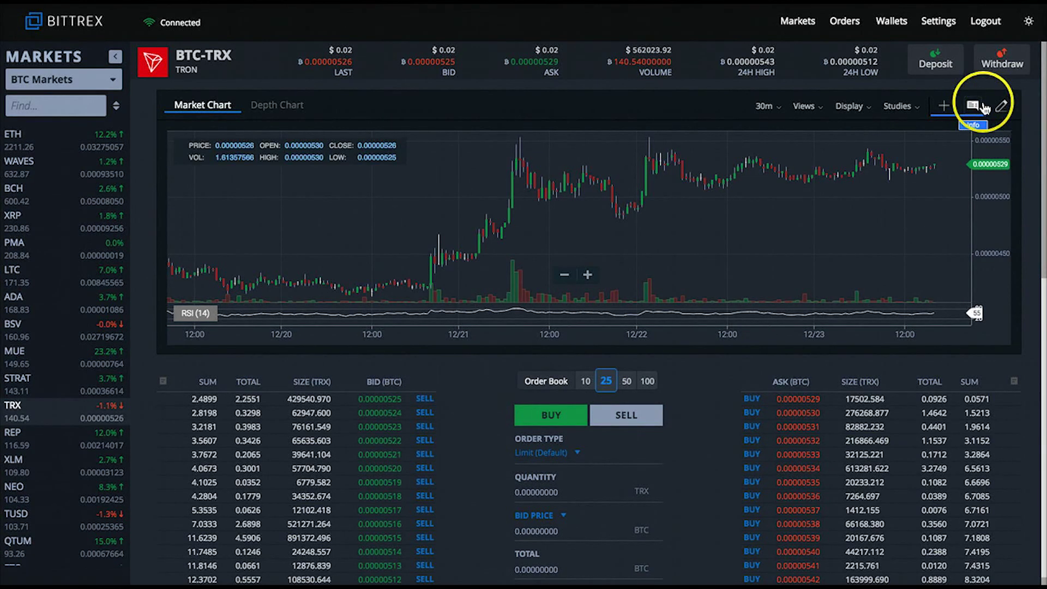
pyautogui.click(1001, 108)
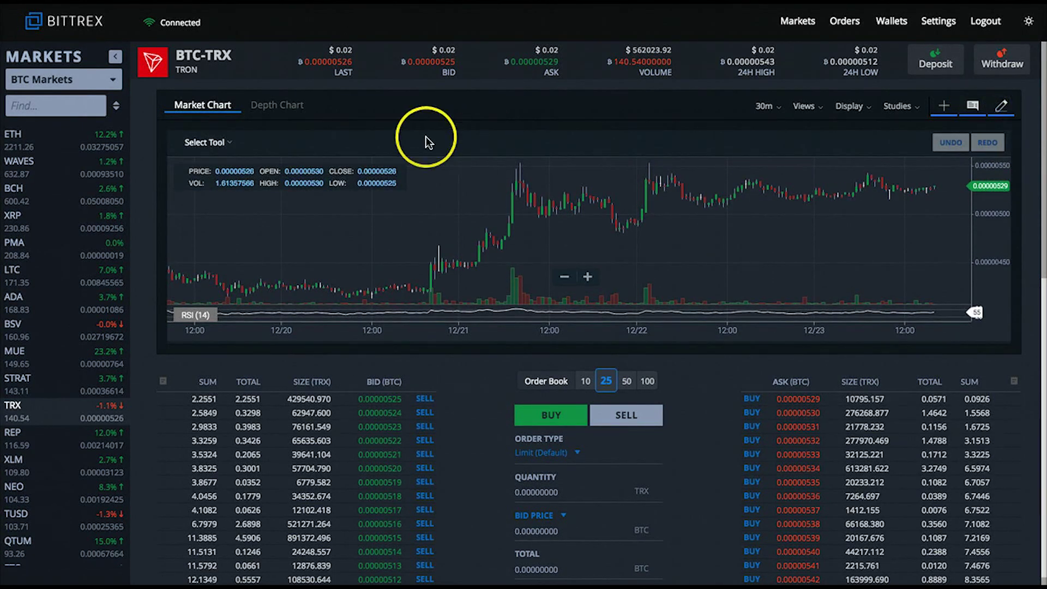
# Pick Quadrant Lines from the chart's drawing tool list
pyautogui.click(228, 145)
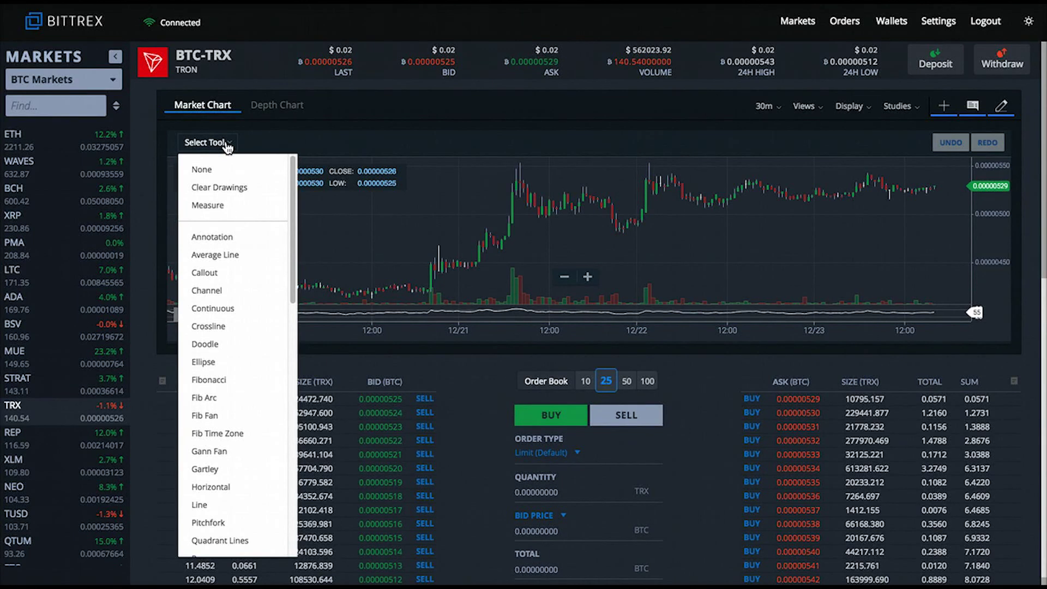
pyautogui.scroll(-6, 229, 225)
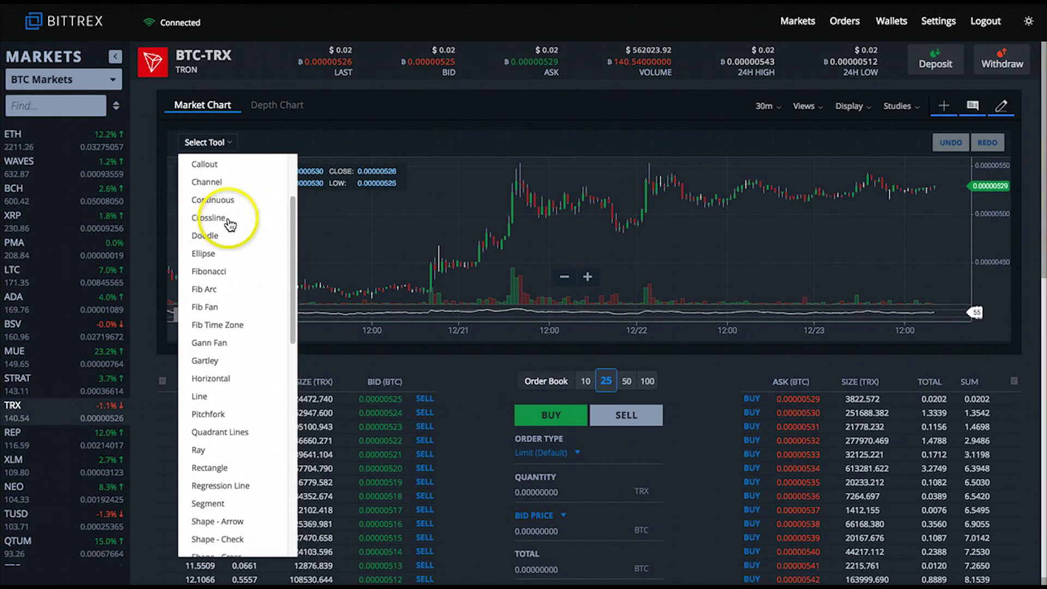
pyautogui.click(229, 216)
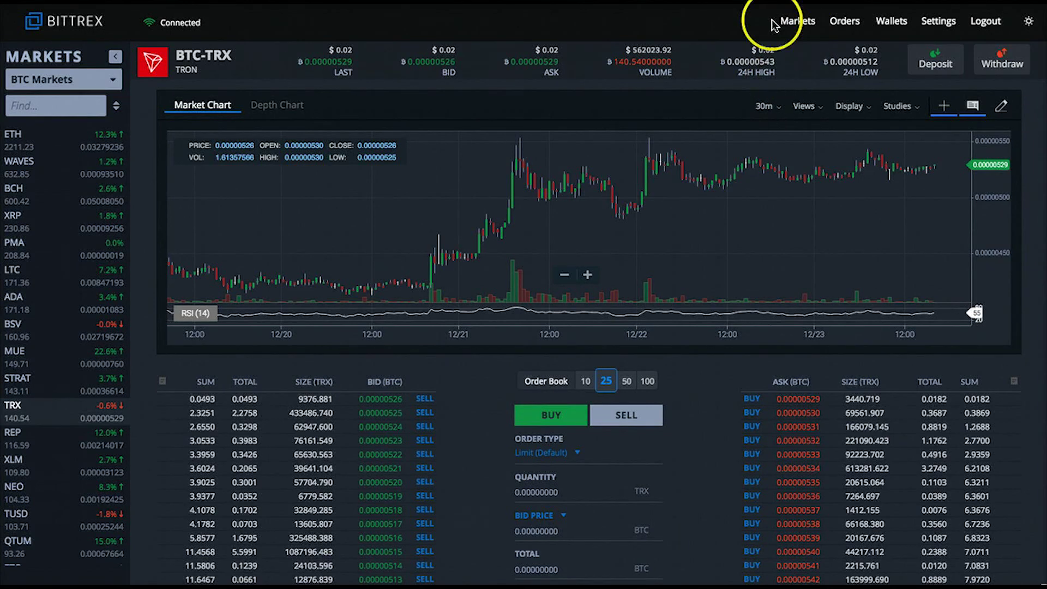
# Show the BTC-TRX Depth Chart, trace the ask curve for price and volume, then scroll down to the order form
pyautogui.click(277, 111)
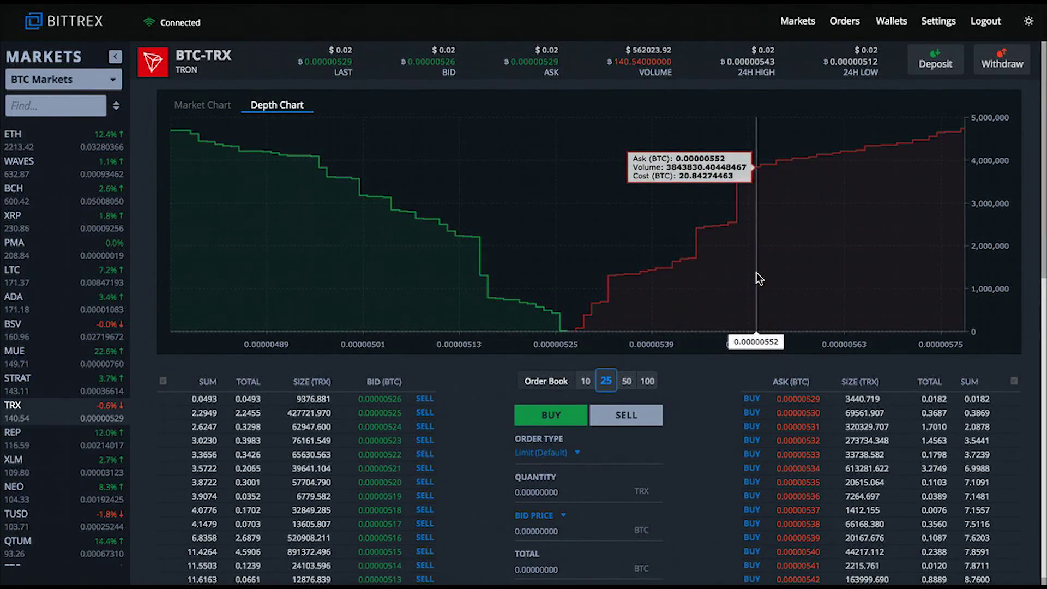
pyautogui.moveTo(756, 273)
pyautogui.mouseDown()
pyautogui.moveTo(721, 165)
pyautogui.moveTo(567, 173)
pyautogui.moveTo(621, 173)
pyautogui.moveTo(615, 234)
pyautogui.moveTo(618, 223)
pyautogui.moveTo(556, 171)
pyautogui.moveTo(661, 238)
pyautogui.moveTo(526, 229)
pyautogui.mouseUp()
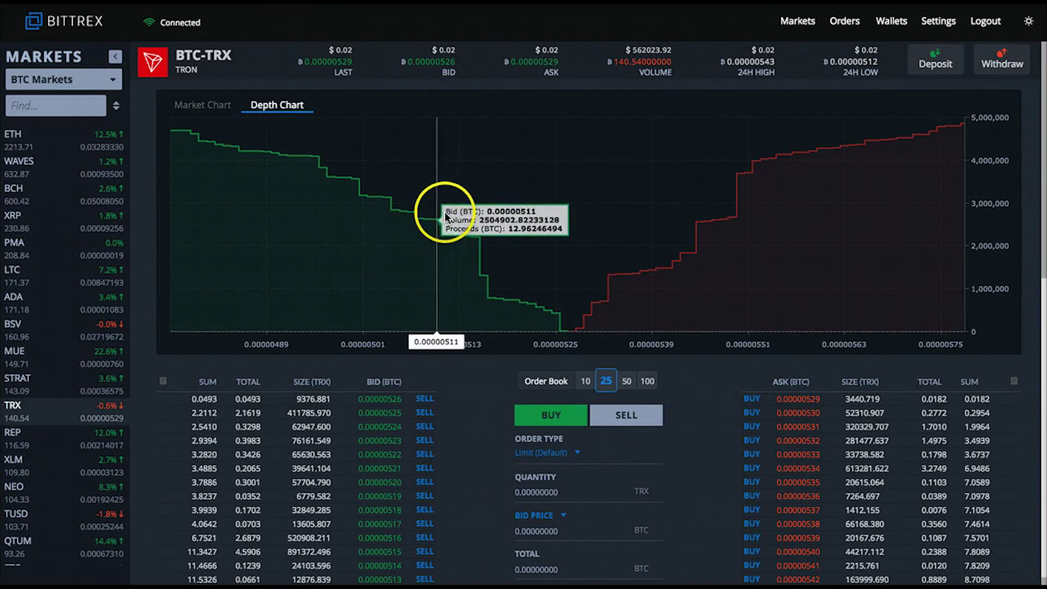
pyautogui.scroll(-5, 646, 162)
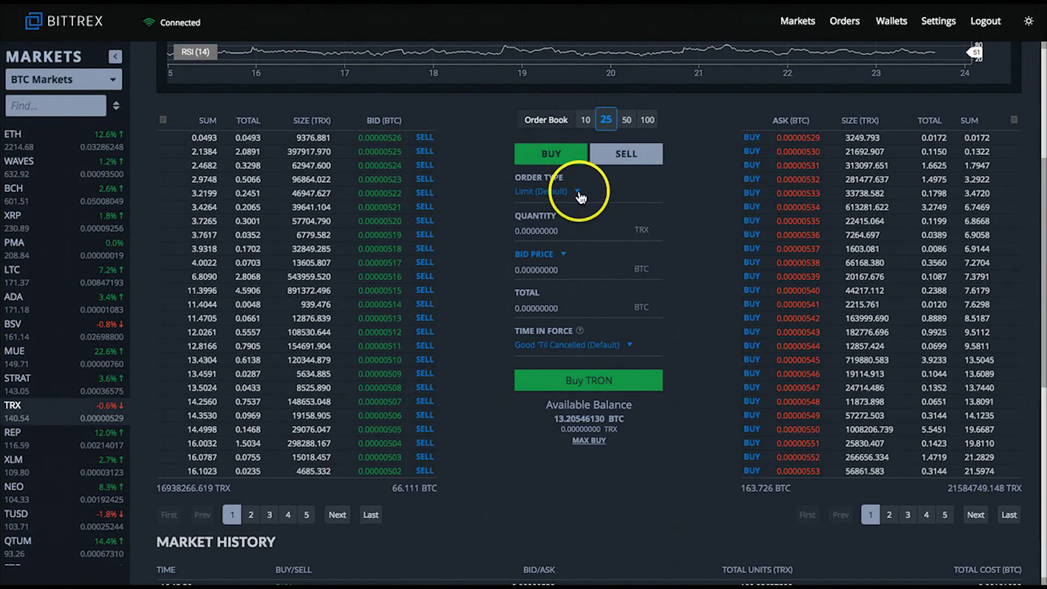
# Switch the order form to SELL and fill the ask price with the 0.00000526 top bid
pyautogui.click(626, 154)
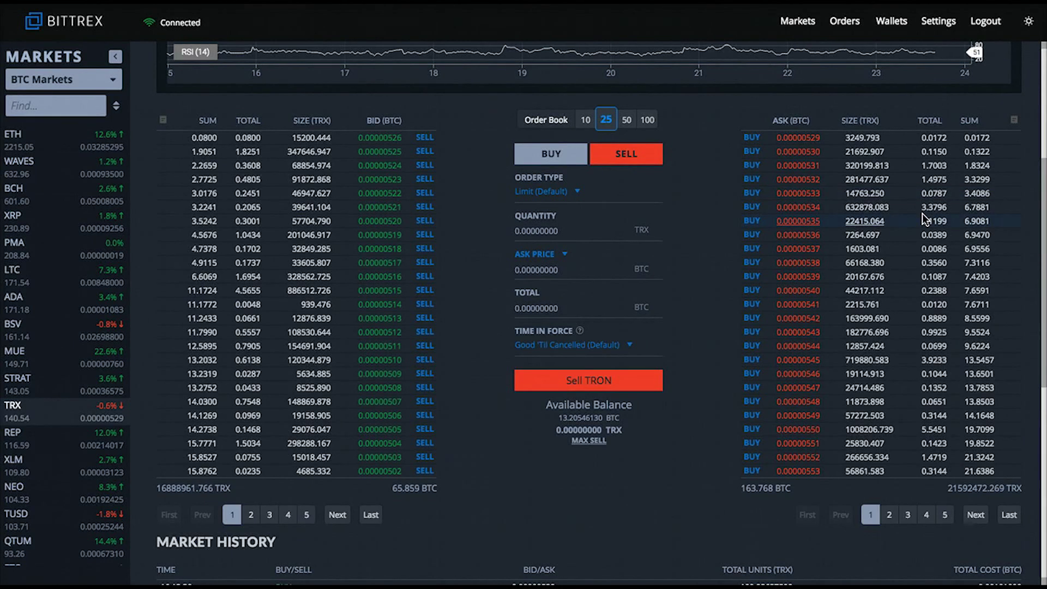
pyautogui.moveTo(925, 218)
pyautogui.mouseDown()
pyautogui.moveTo(703, 301)
pyautogui.moveTo(668, 304)
pyautogui.mouseUp()
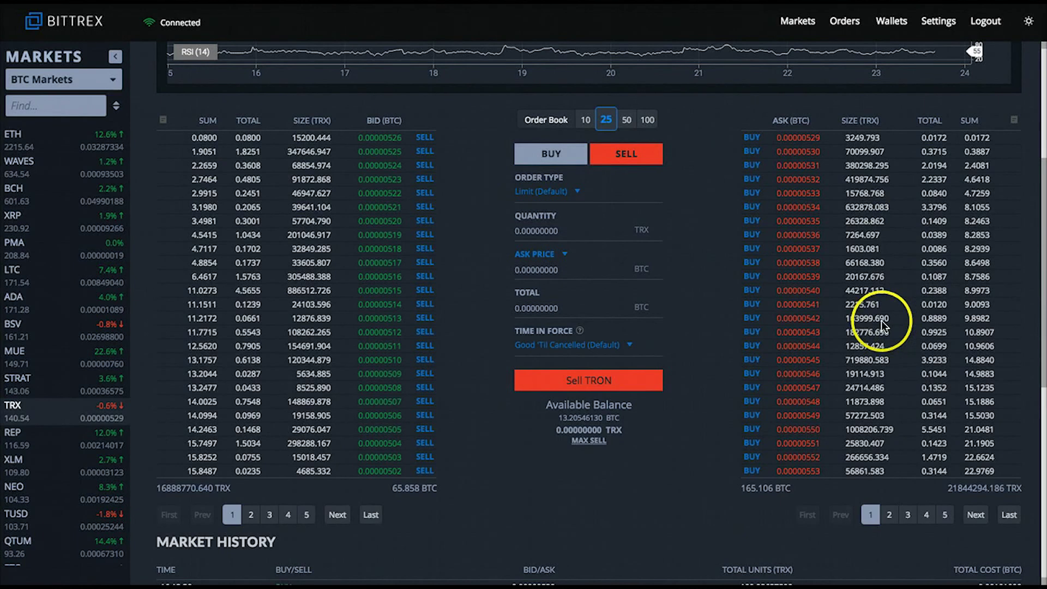
pyautogui.scroll(1, 447, 312)
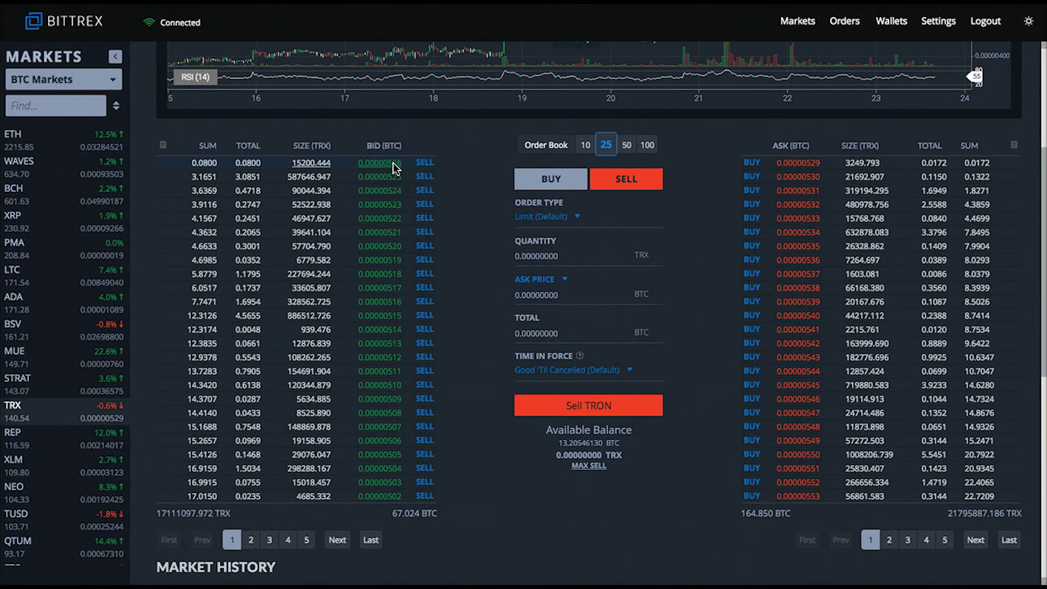
pyautogui.click(394, 162)
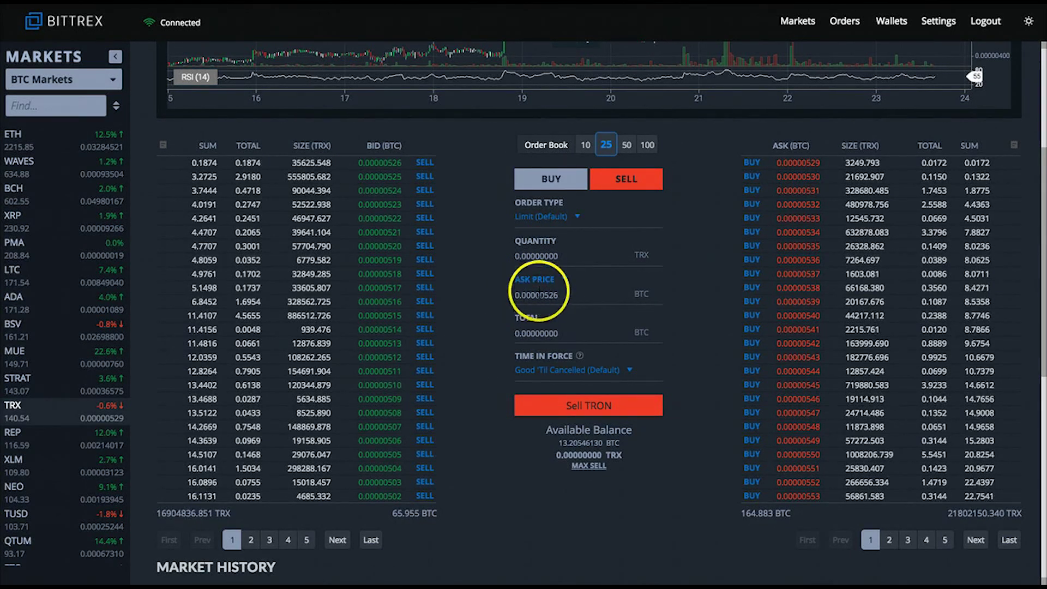
pyautogui.scroll(-3, 542, 292)
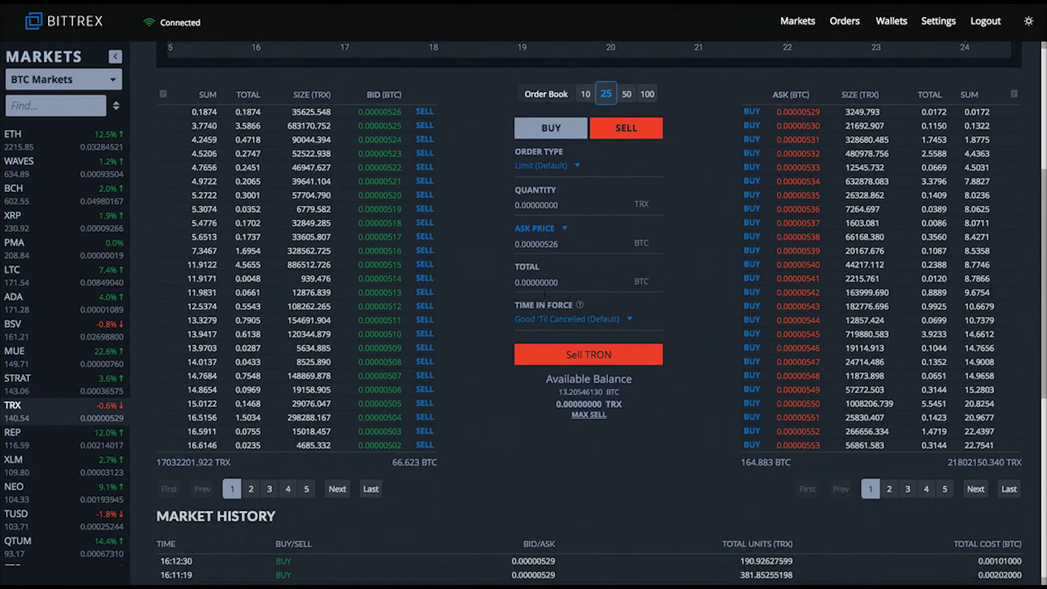
# Scroll down to the Market History trades and the collapsed My Open Orders and My Order History panels
pyautogui.scroll(-5, 542, 292)
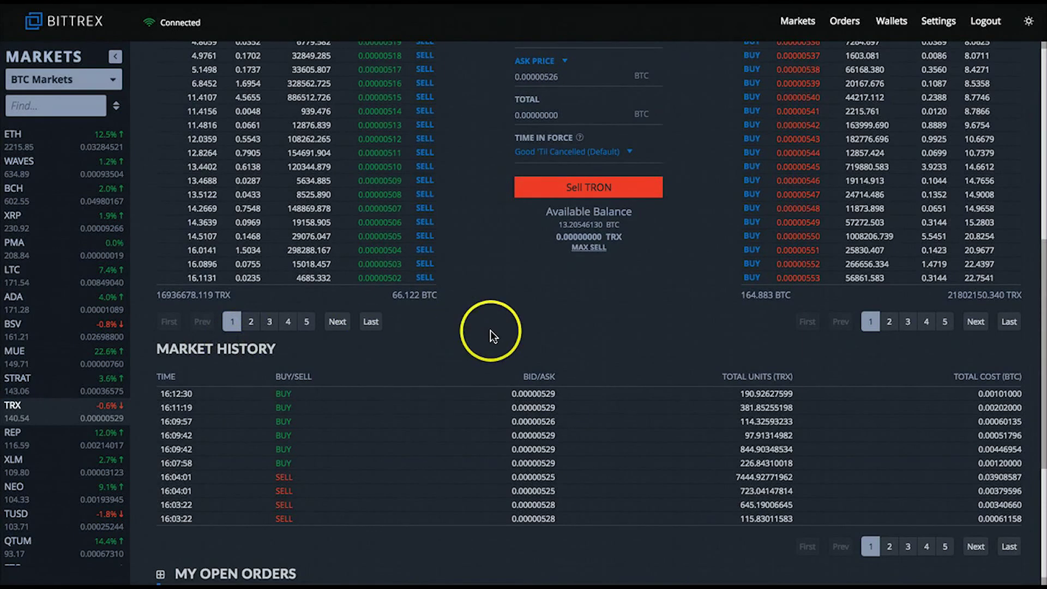
pyautogui.scroll(-1, 490, 331)
pyautogui.scroll(-1, 490, 332)
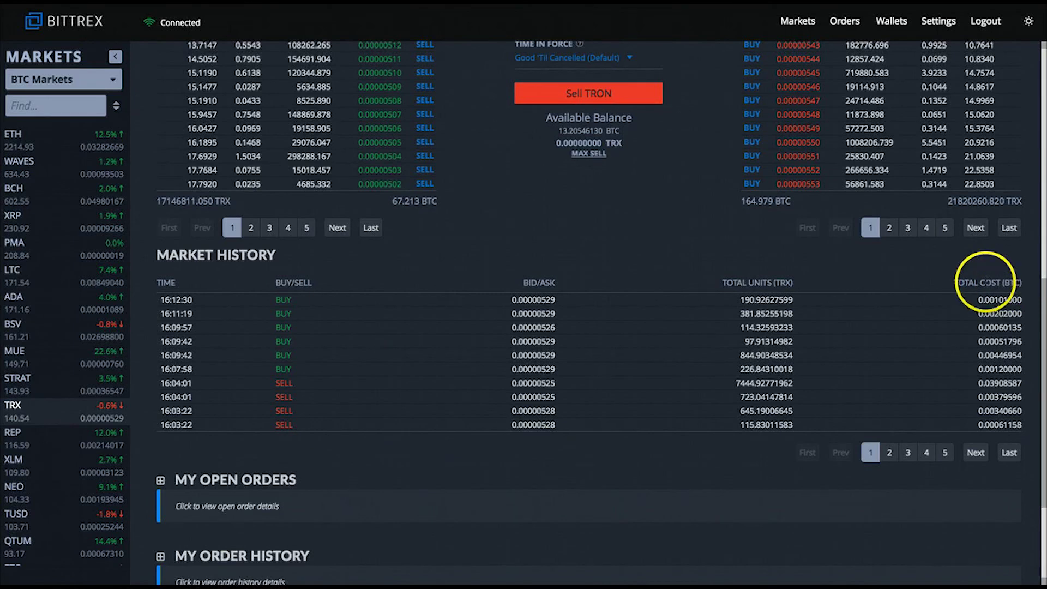
pyautogui.scroll(-1, 472, 394)
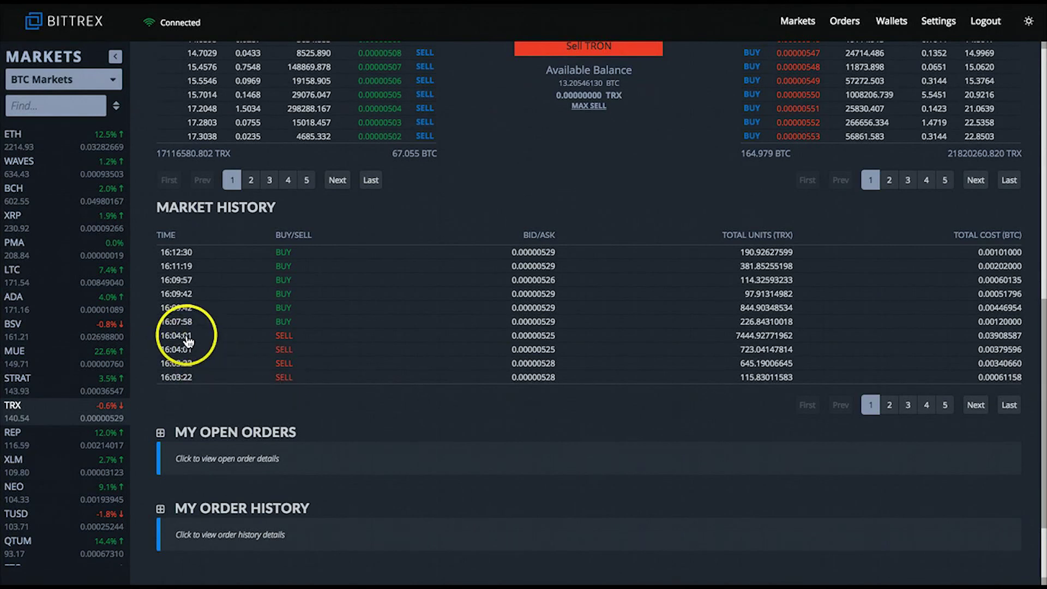
pyautogui.scroll(-3, 187, 342)
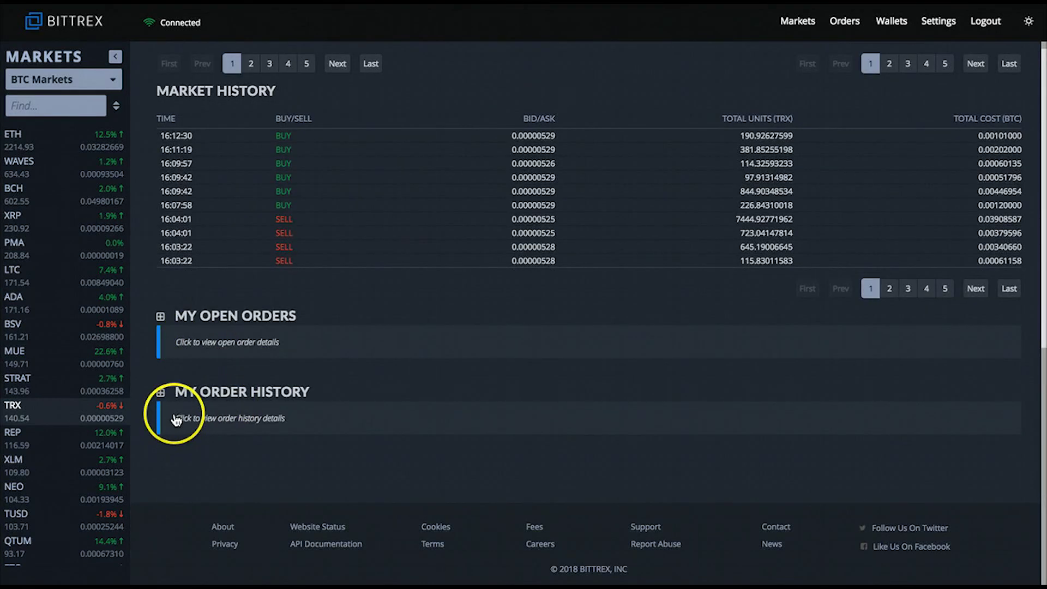
# Expand My Open Orders, revealing no open orders and past TRX sells in My Order History
pyautogui.click(161, 319)
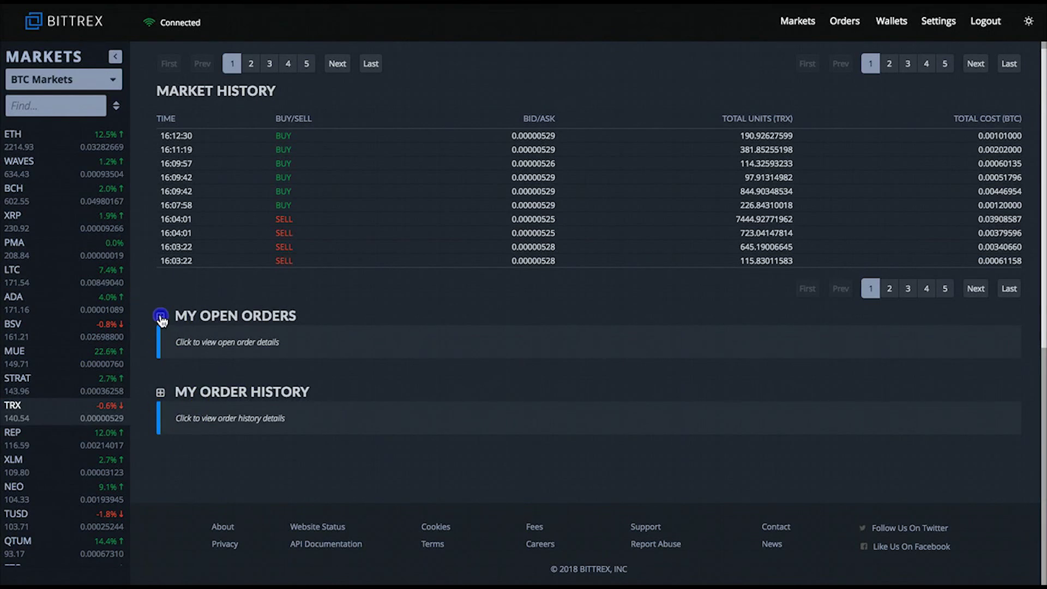
pyautogui.scroll(-5, 147, 482)
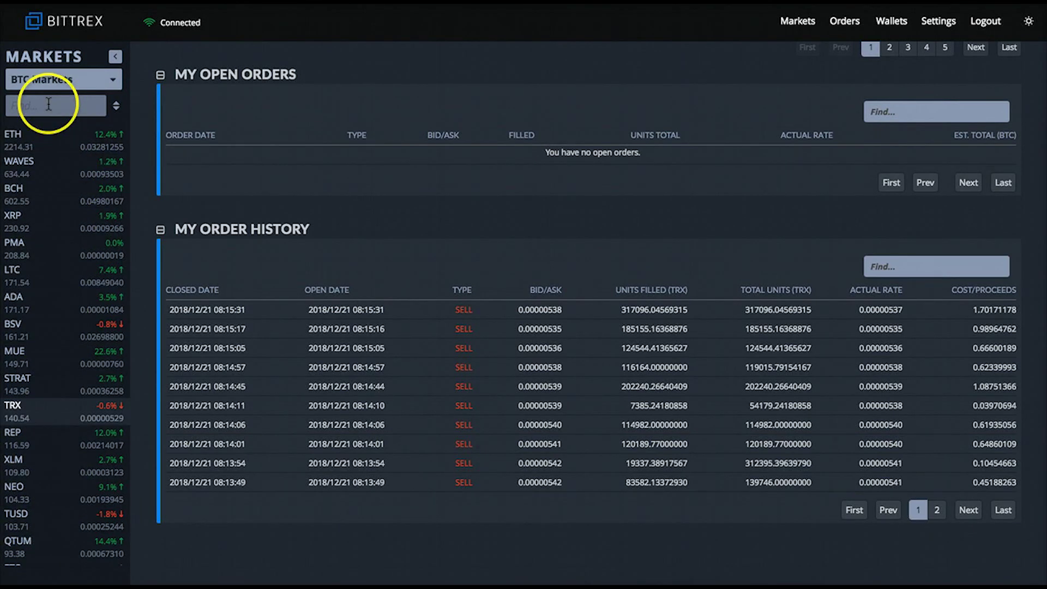
pyautogui.write('etc')
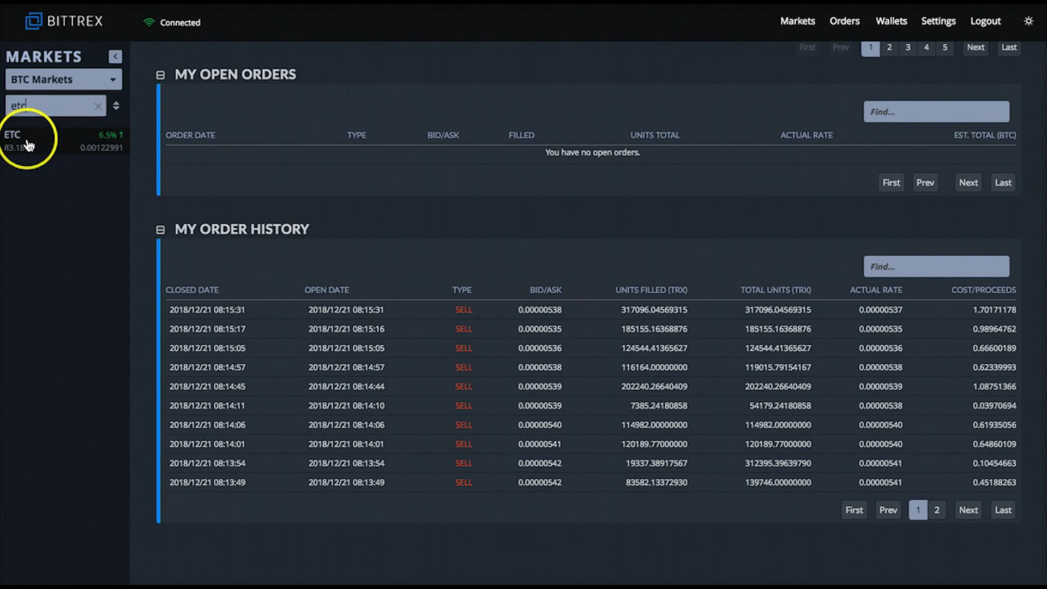
pyautogui.press('BackSpace')
pyautogui.press('BackSpace')
pyautogui.press('BackSpace')
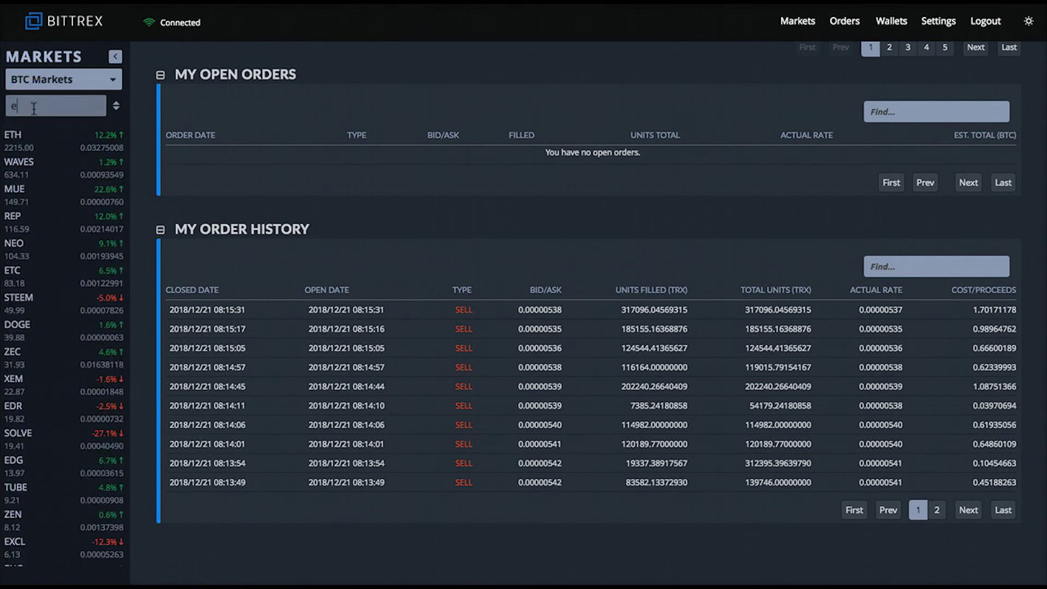
pyautogui.scroll(-10, 54, 147)
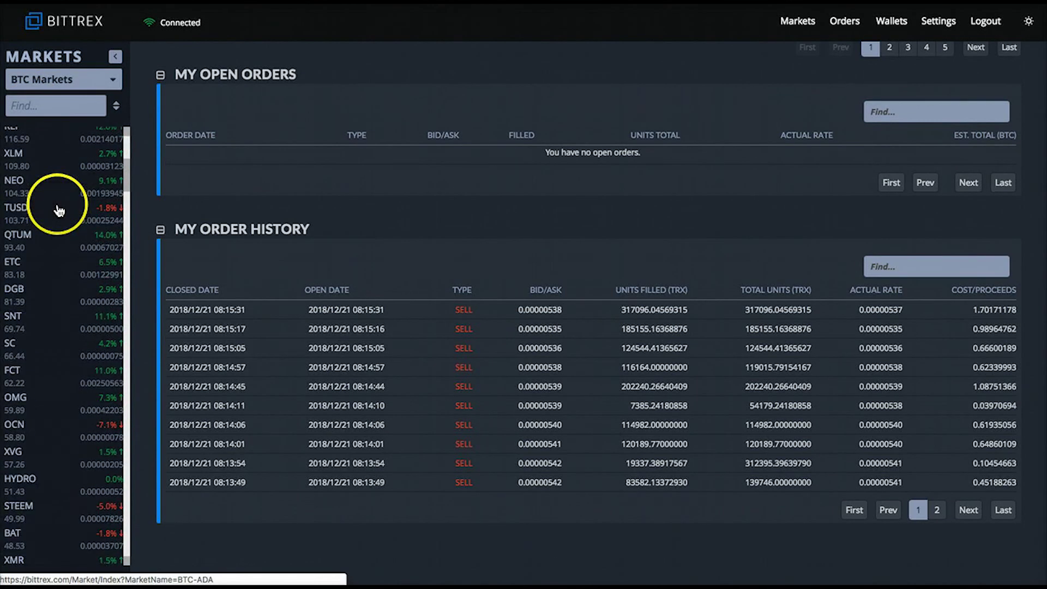